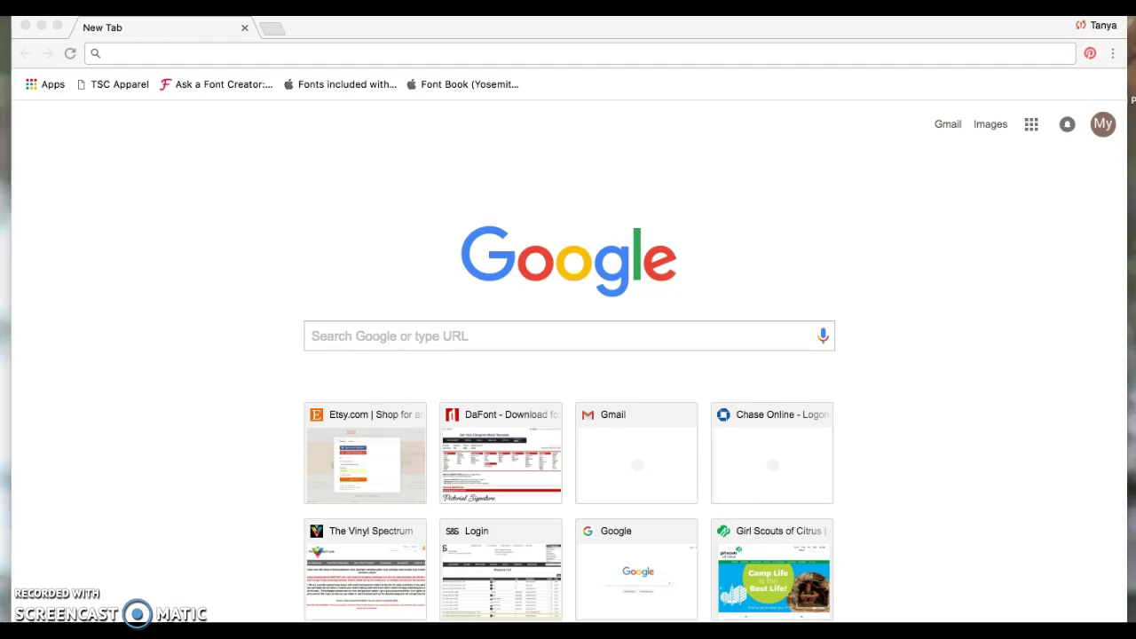
Step: Focus the Chrome address bar on a blank New Tab page
click(266, 55)
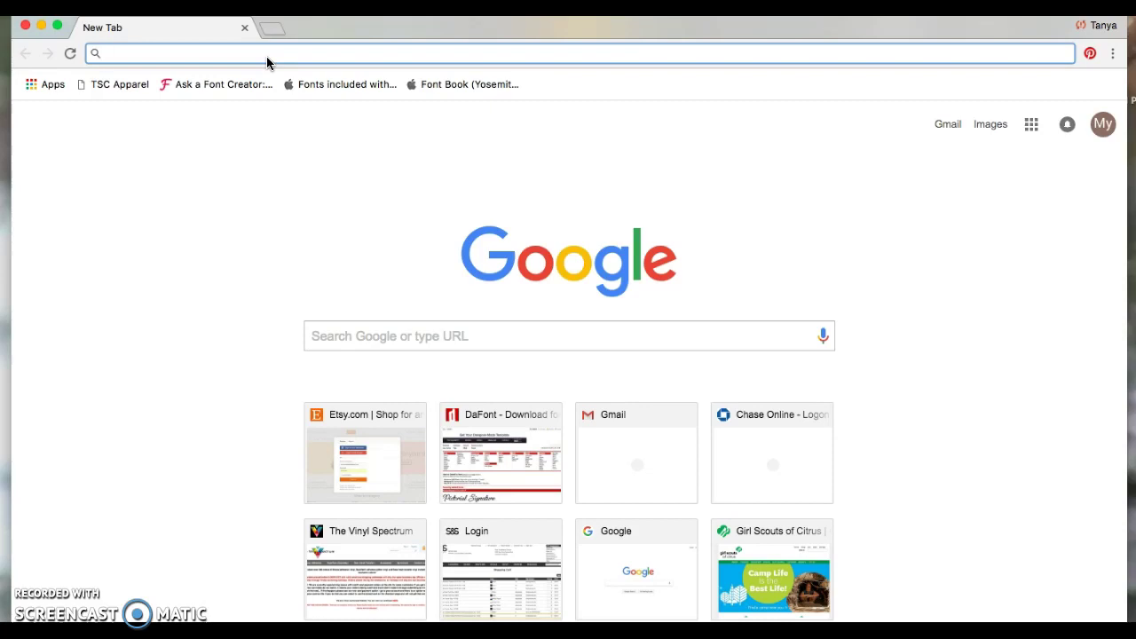
Step: Go to fontbundles.net and open the Free Fonts listing featuring Pindunk Typeface
text(fontbundles.net/free-fonts)
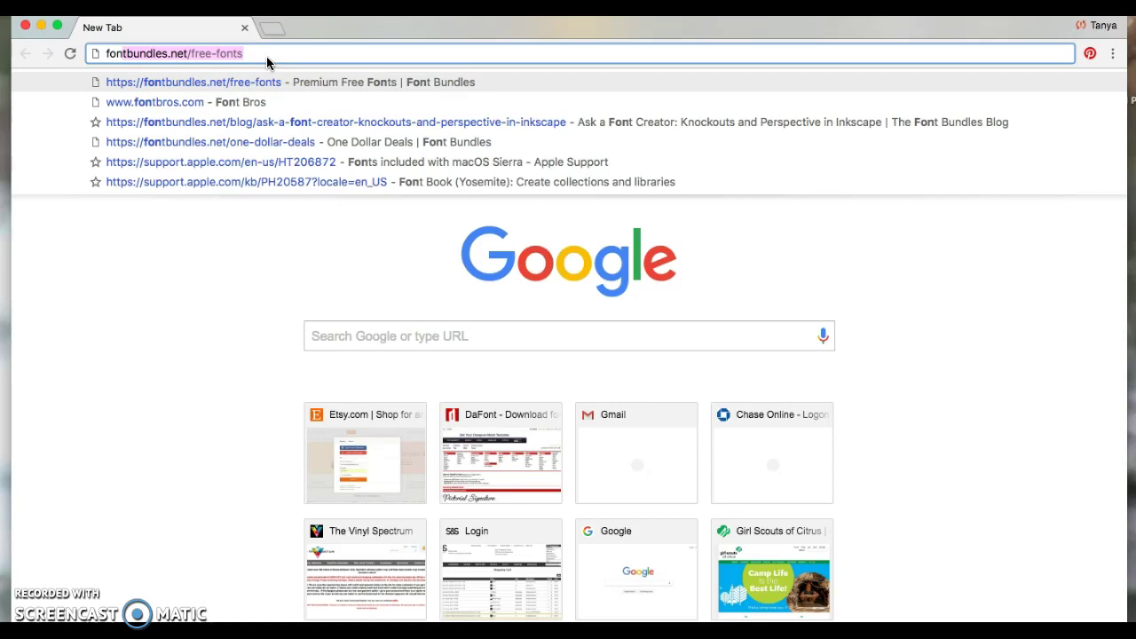
key(Return)
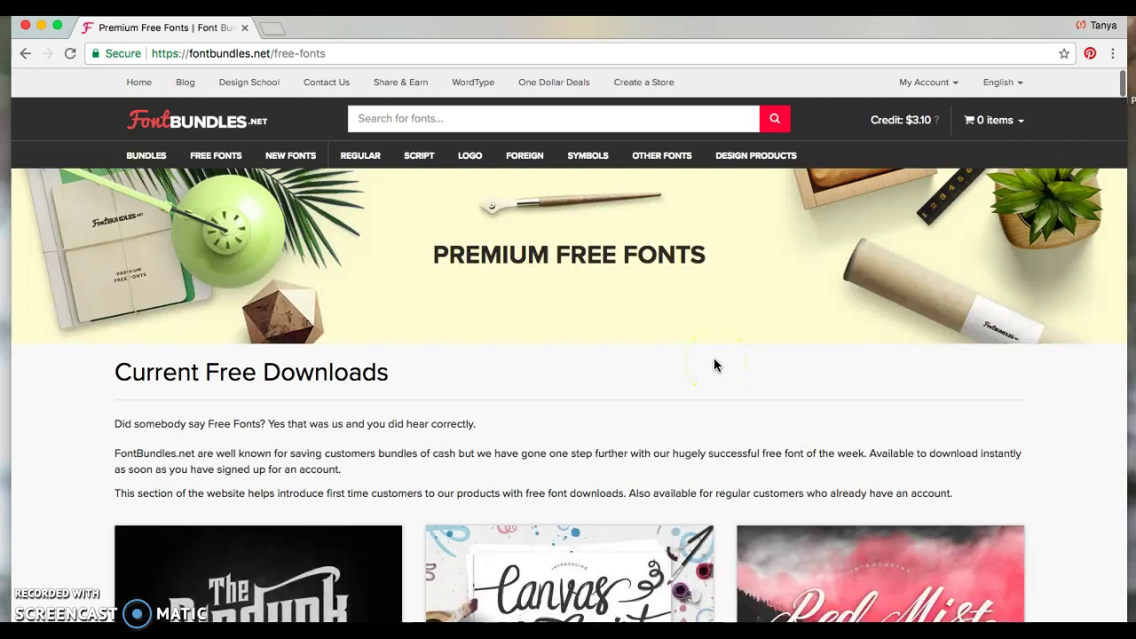
scroll(715, 365, down, 1)
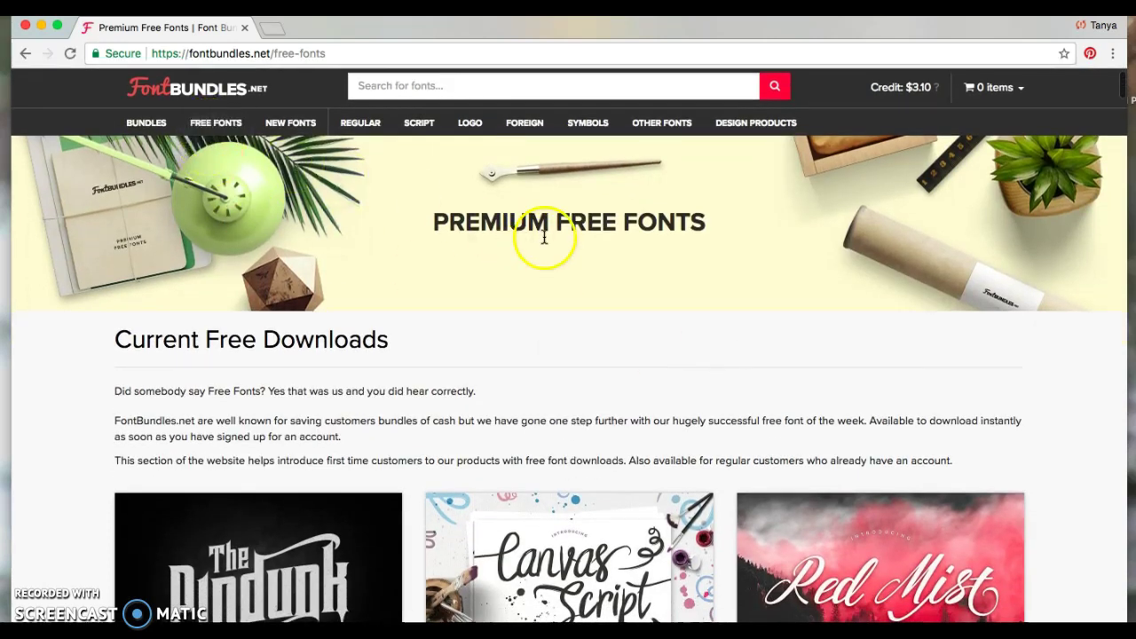
click(174, 88)
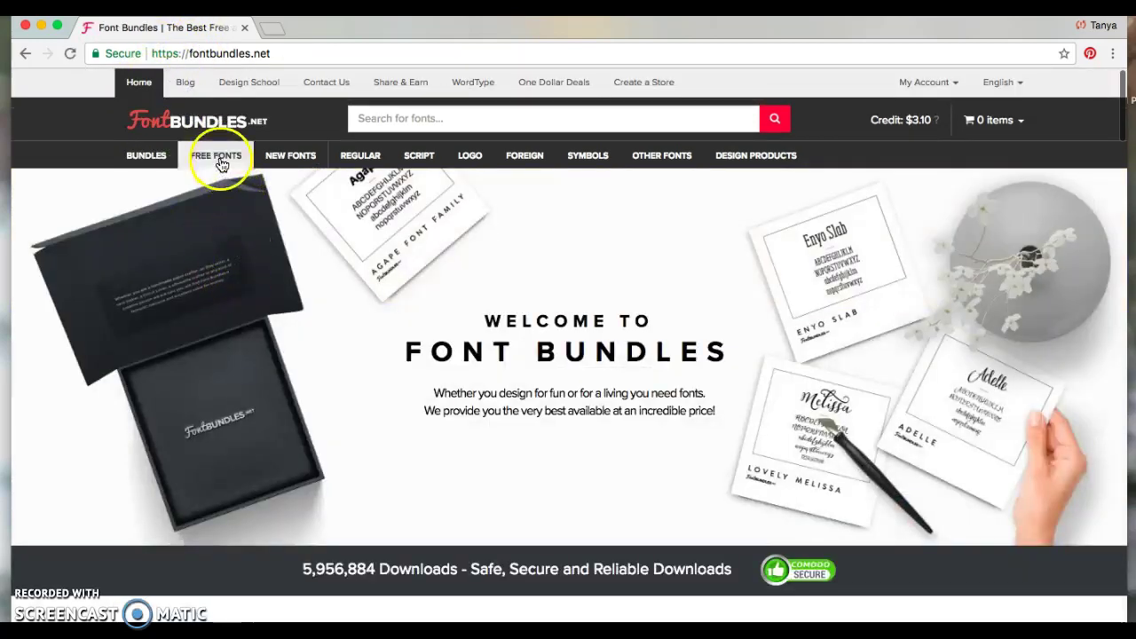
click(216, 156)
scroll(382, 378, down, 3)
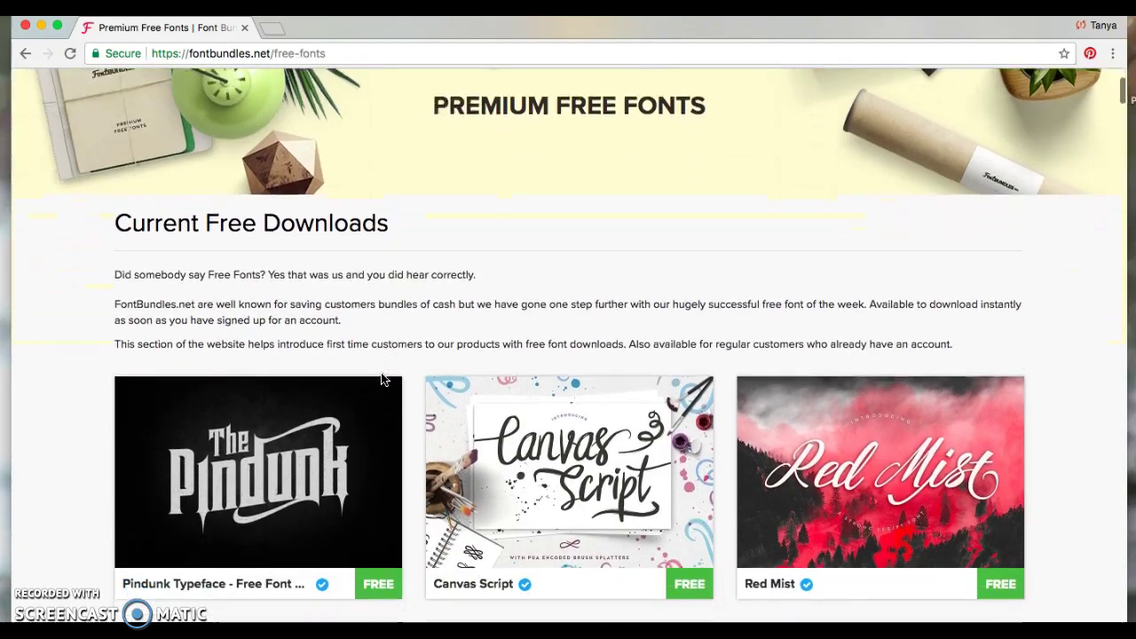
scroll(253, 459, down, 5)
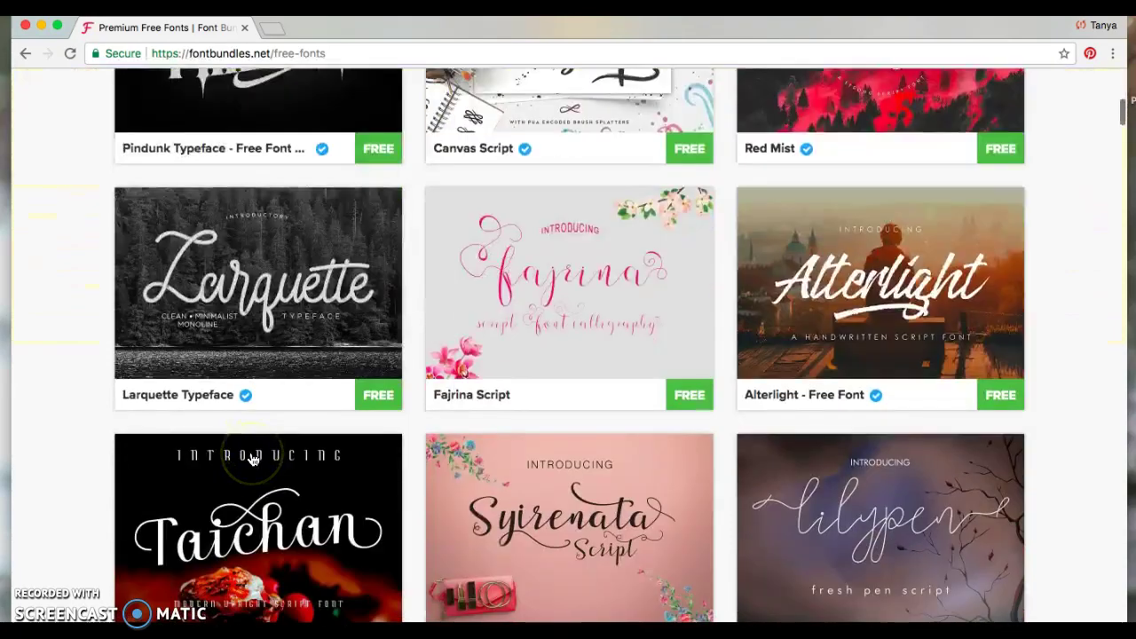
scroll(266, 471, up, 5)
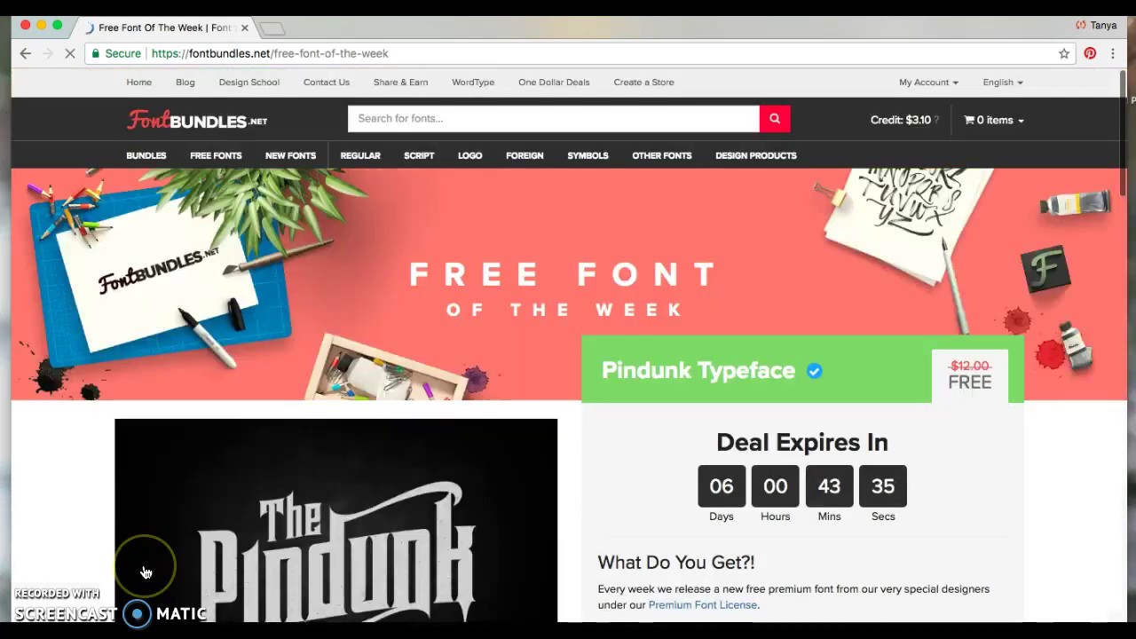
Step: Download Pindunk Typeface for free and close the $1 Deals popup
scroll(147, 573, down, 3)
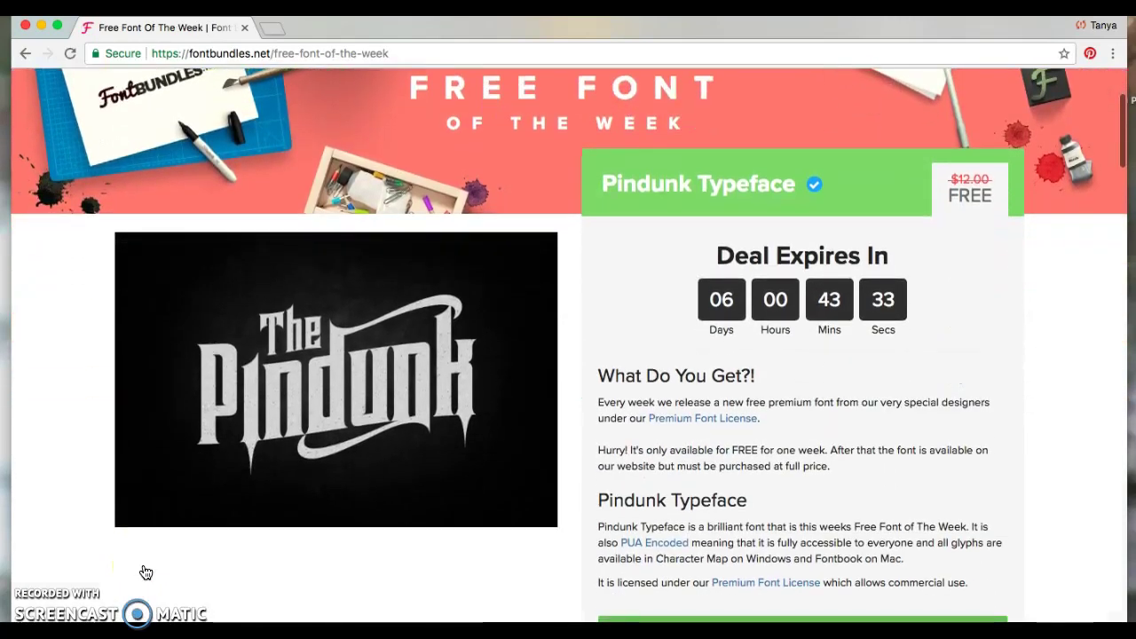
scroll(147, 566, down, 5)
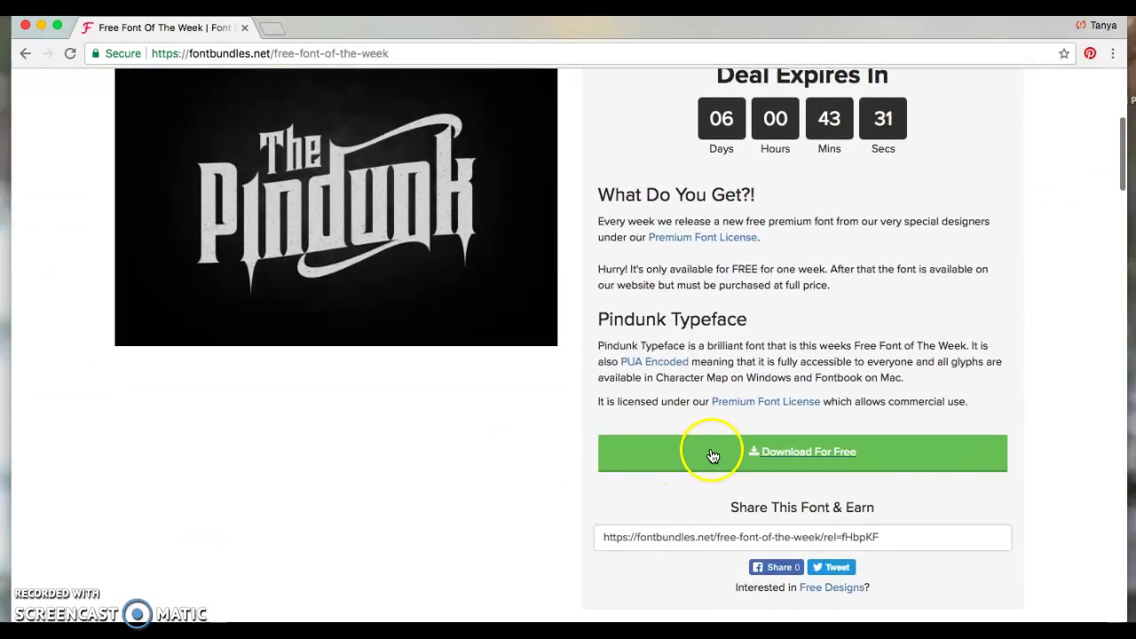
click(808, 454)
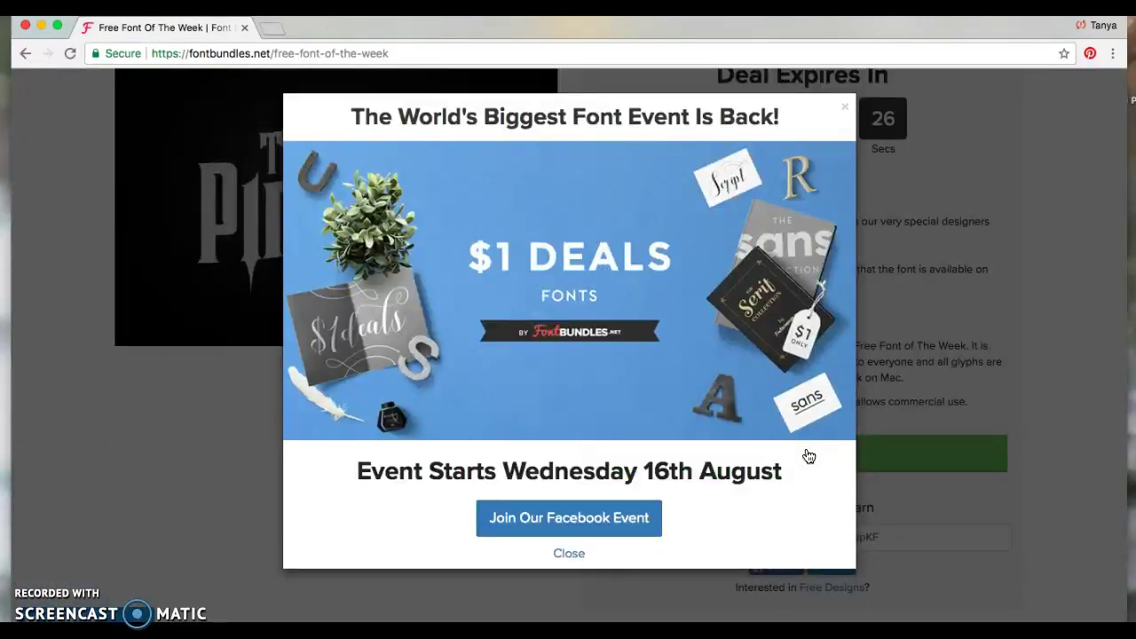
click(861, 182)
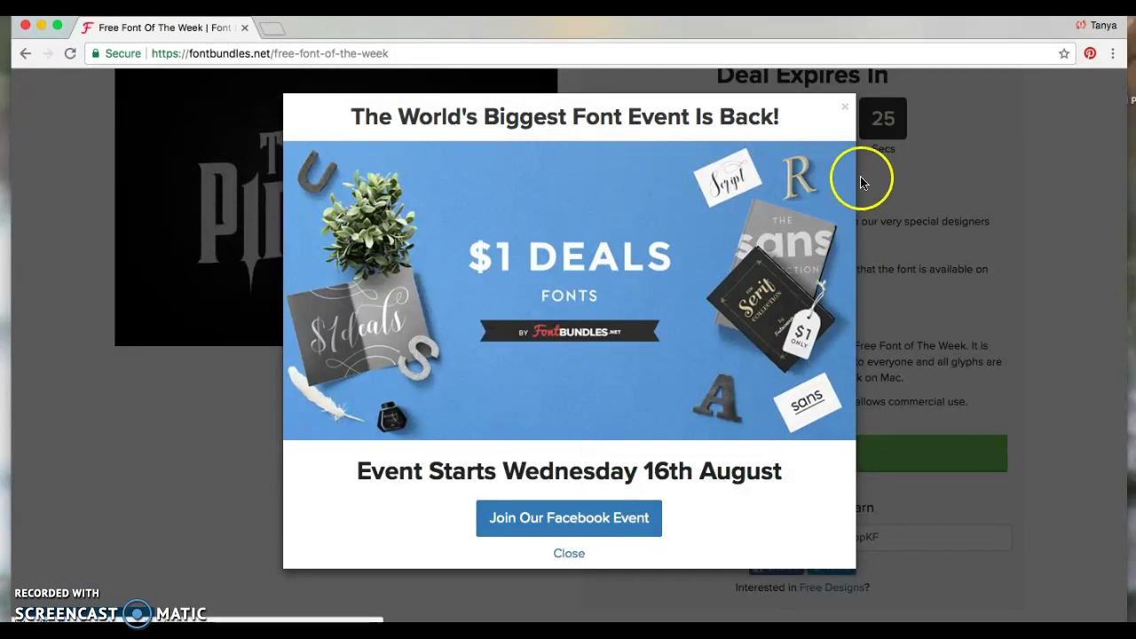
click(846, 106)
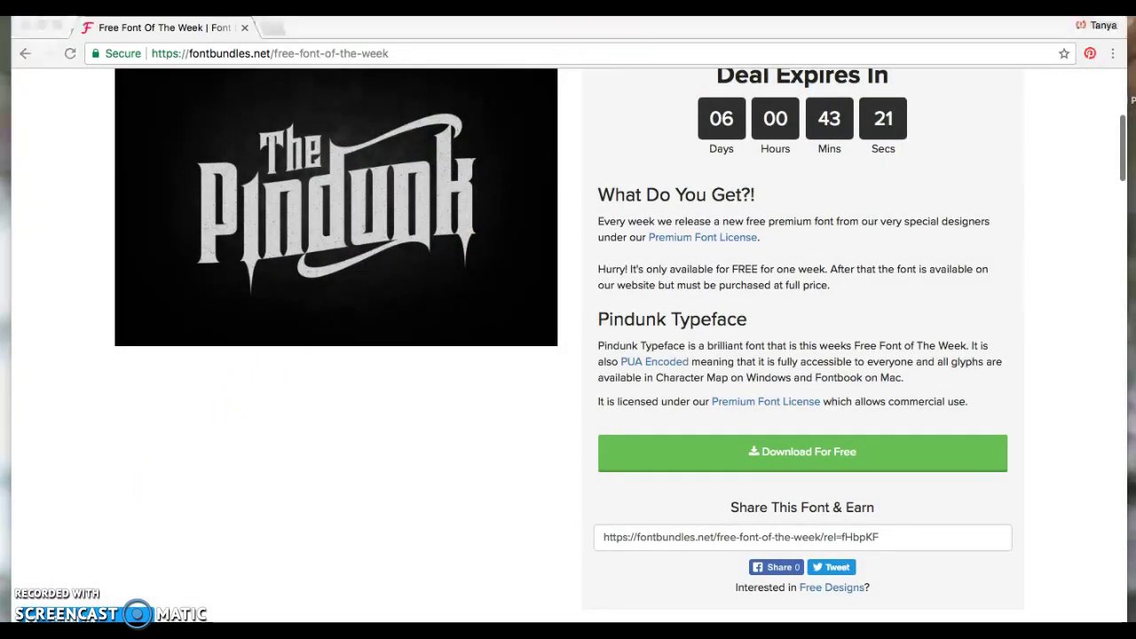
Step: Unzip FontBundles-Pindunk.zip from Downloads and open the extracted FontBundles-Pindunk folder
click(249, 626)
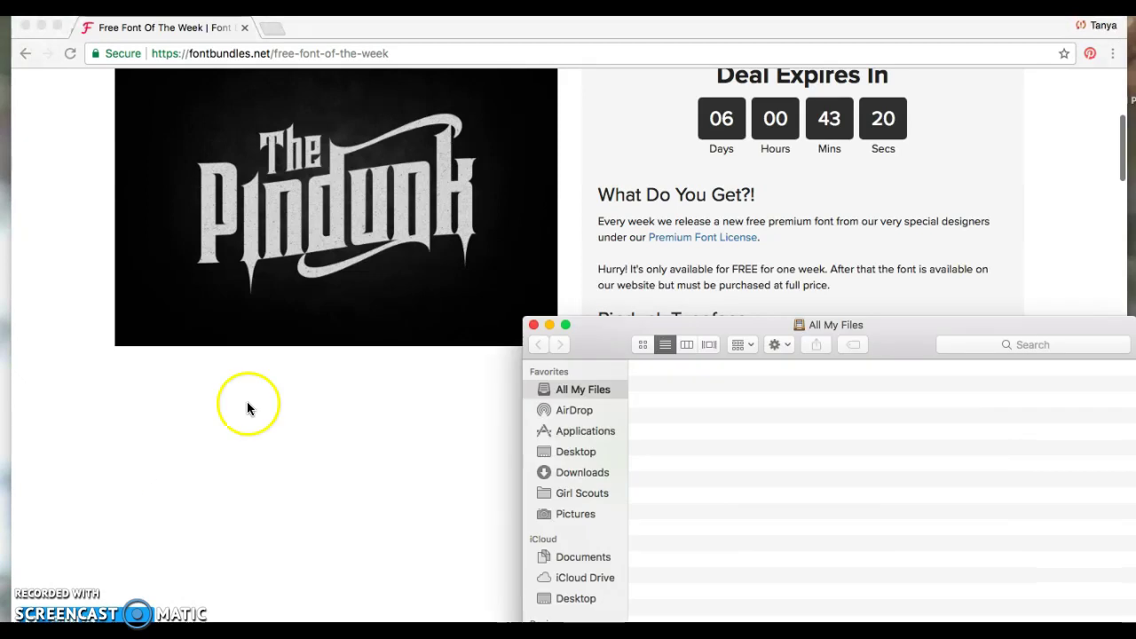
click(586, 476)
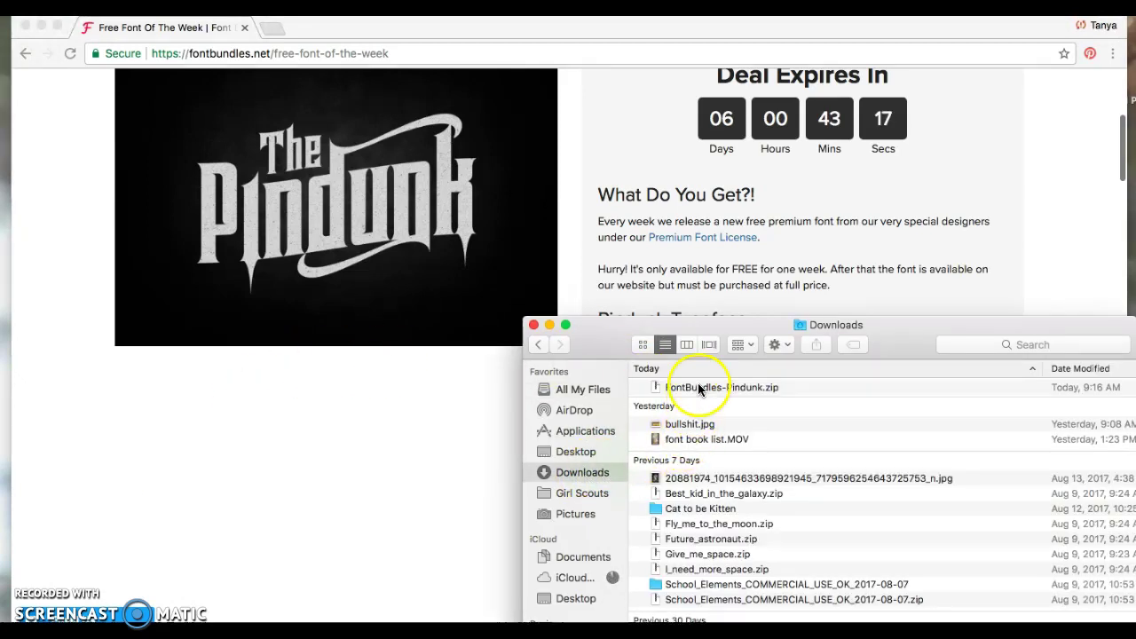
double_click(760, 387)
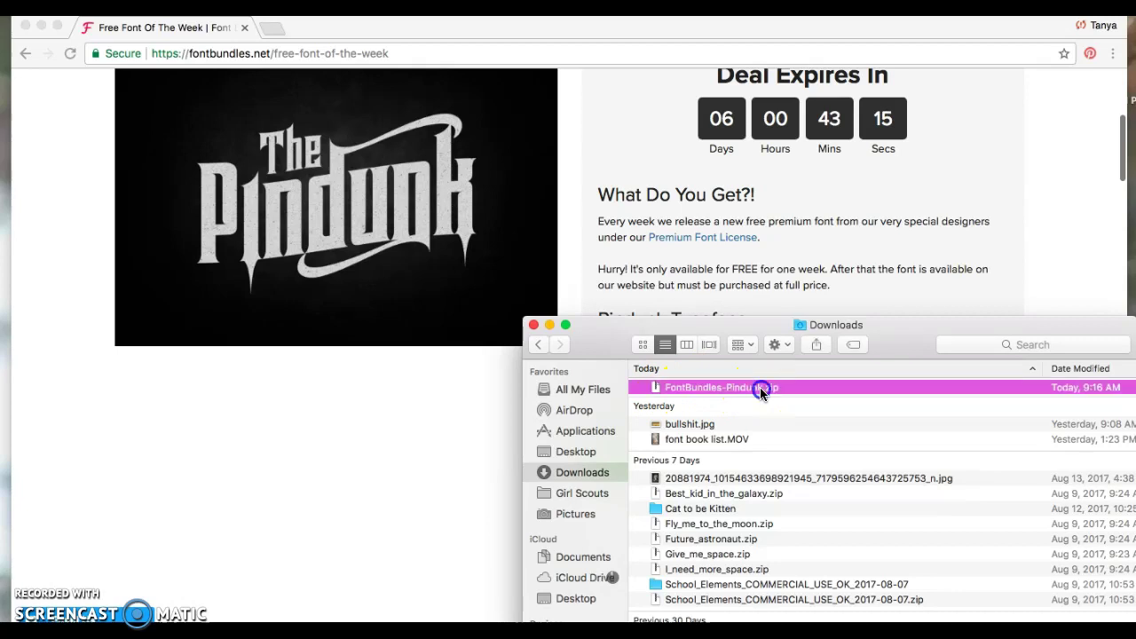
click(715, 393)
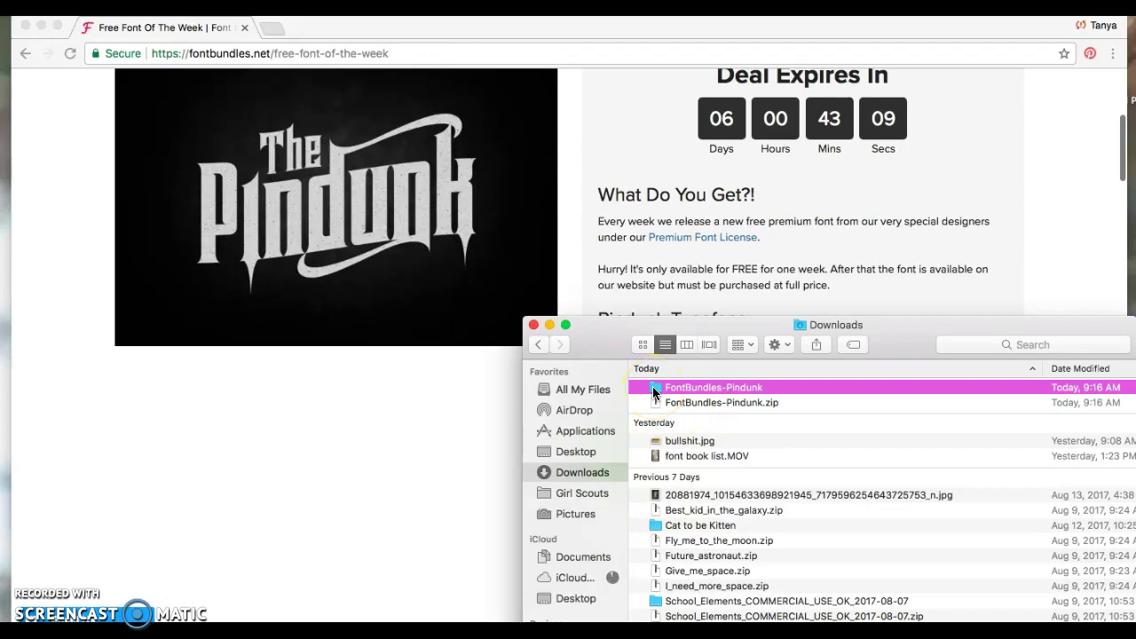
double_click(655, 391)
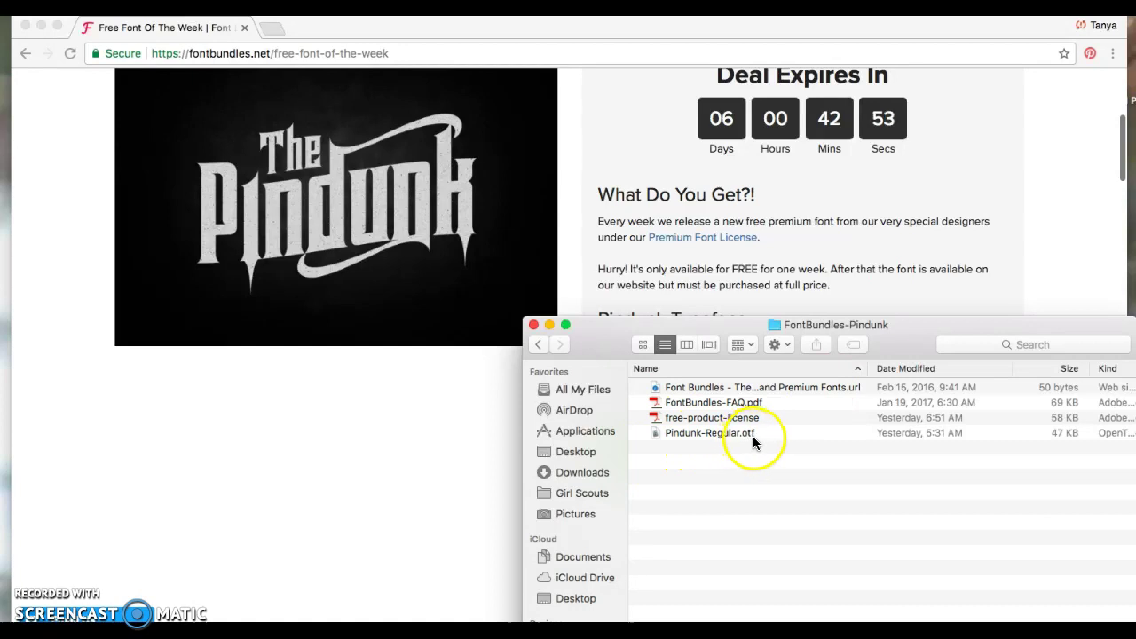
Step: Open the Pindunk-Regular.otf font preview
double_click(694, 434)
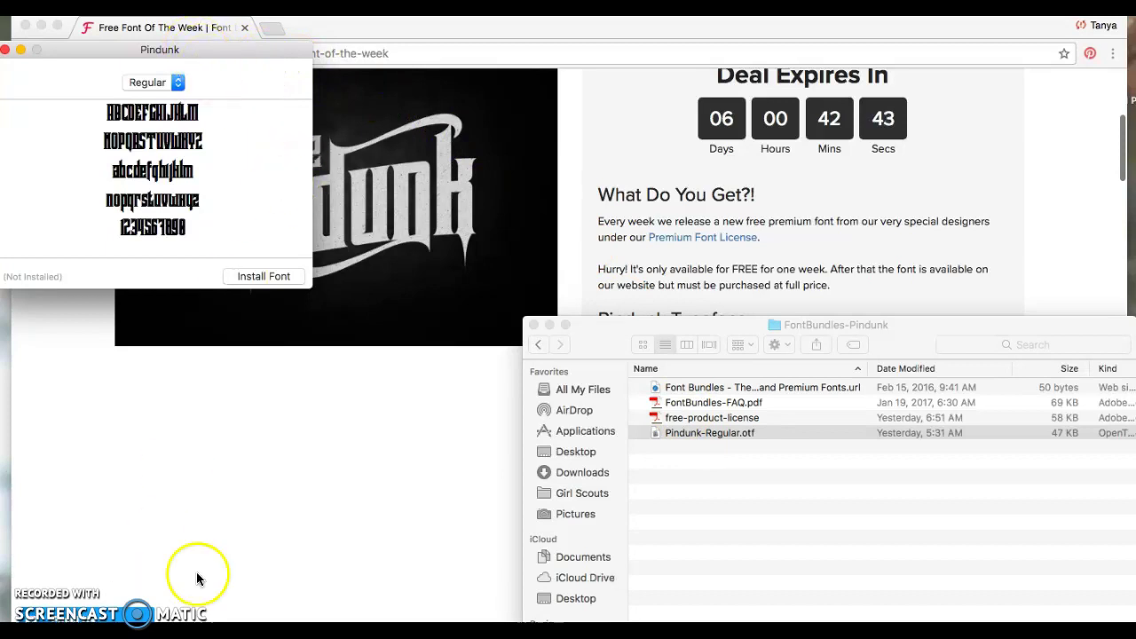
click(596, 442)
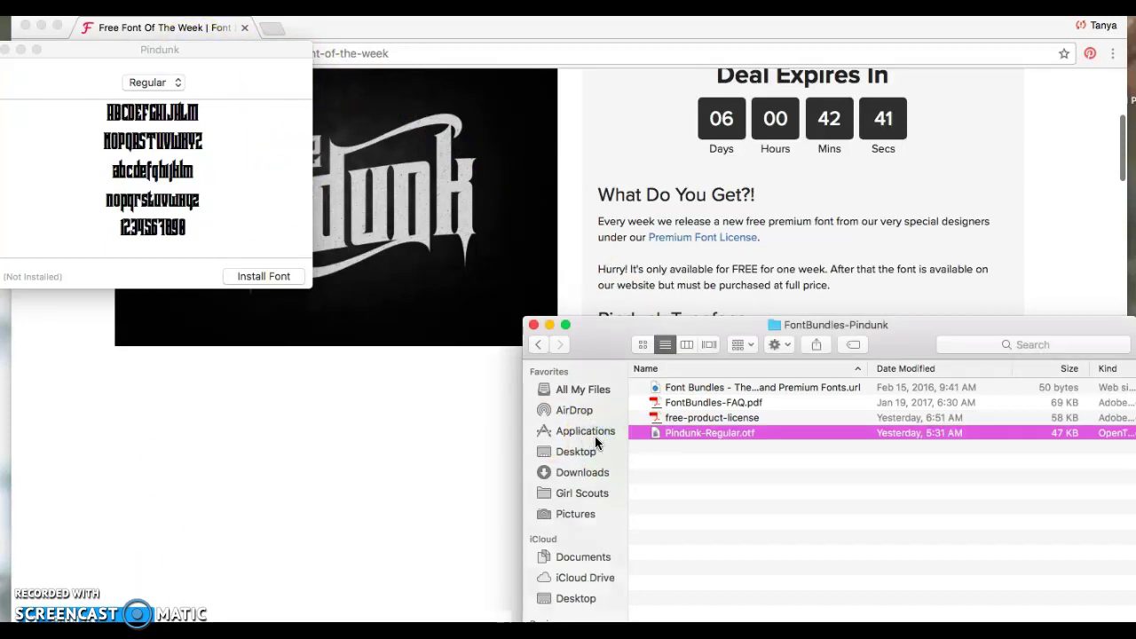
click(272, 192)
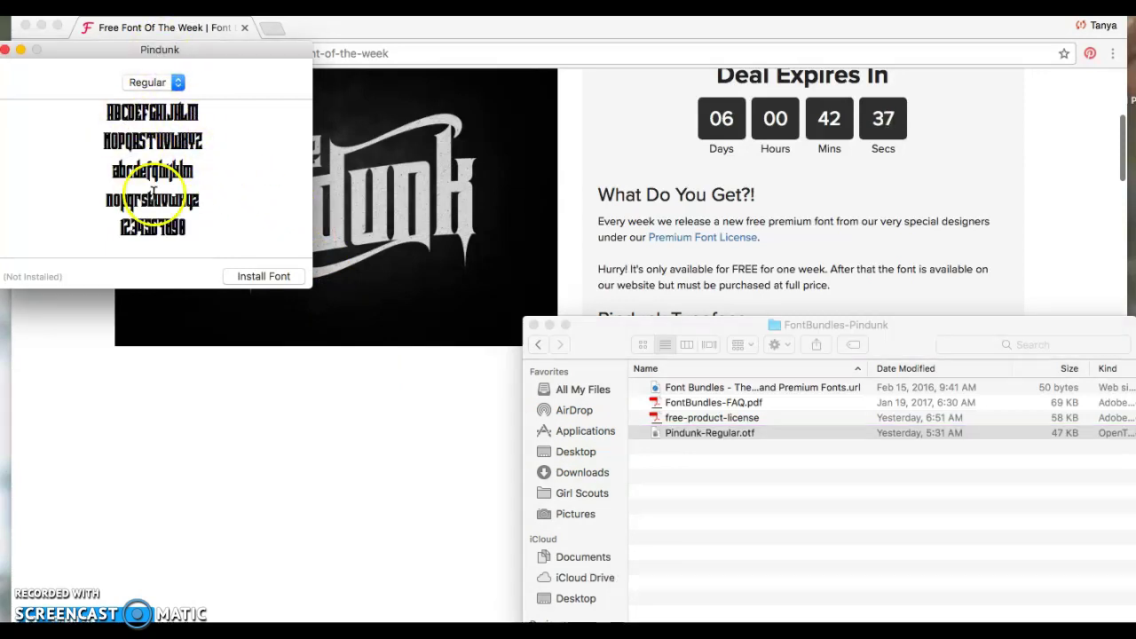
Step: Install Pindunk Regular into Font Book, then close the font library
click(251, 280)
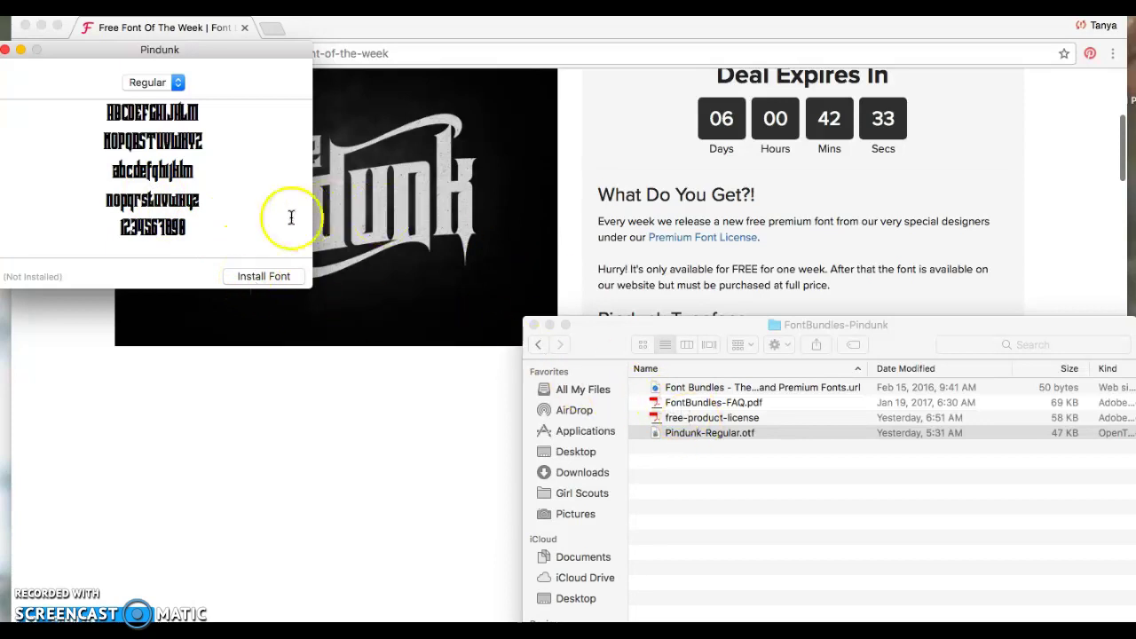
click(260, 281)
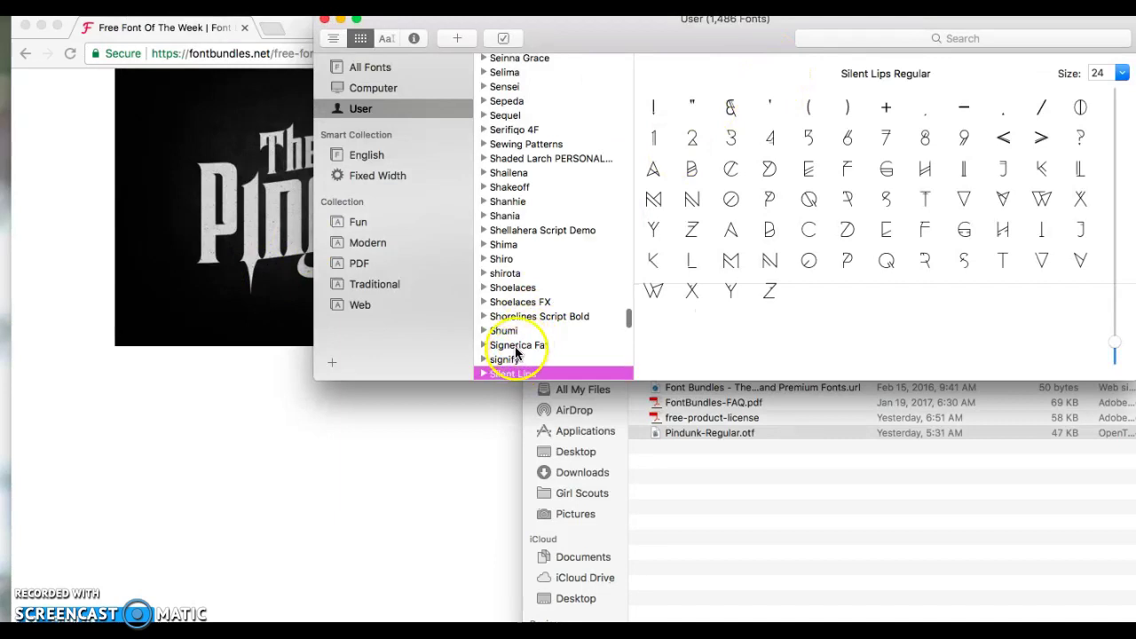
scroll(543, 296, up, 2)
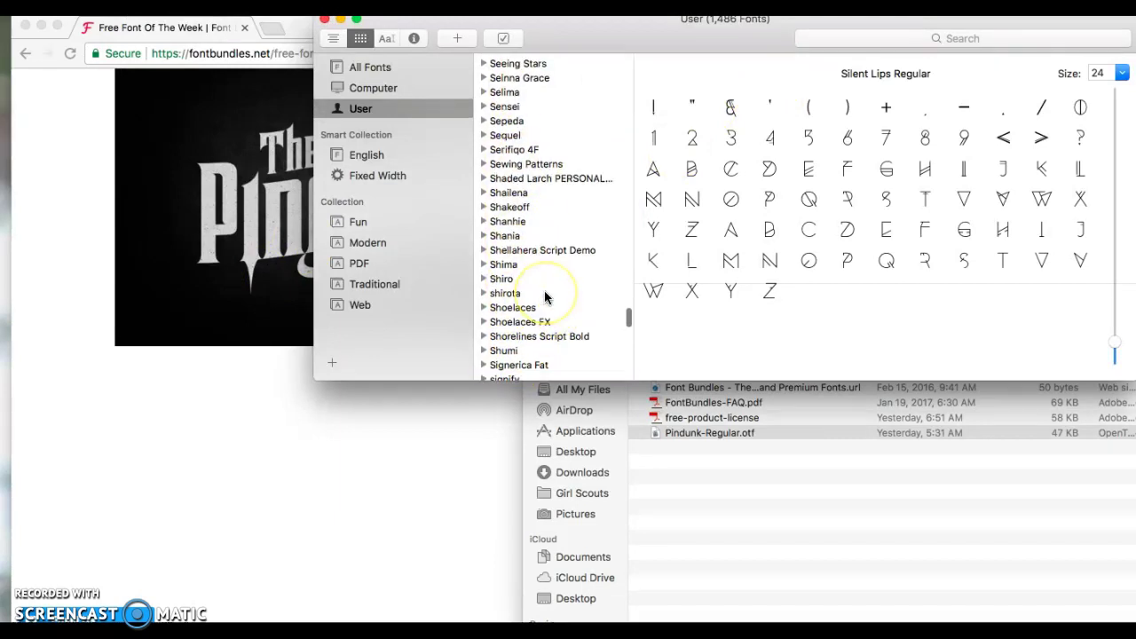
scroll(545, 296, up, 10)
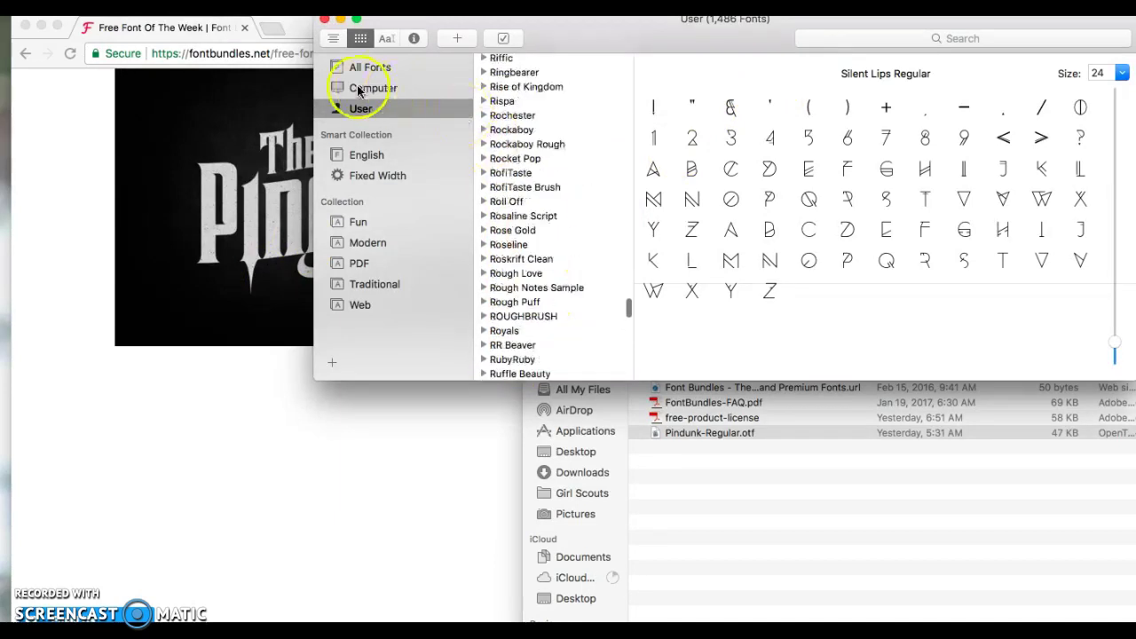
click(324, 20)
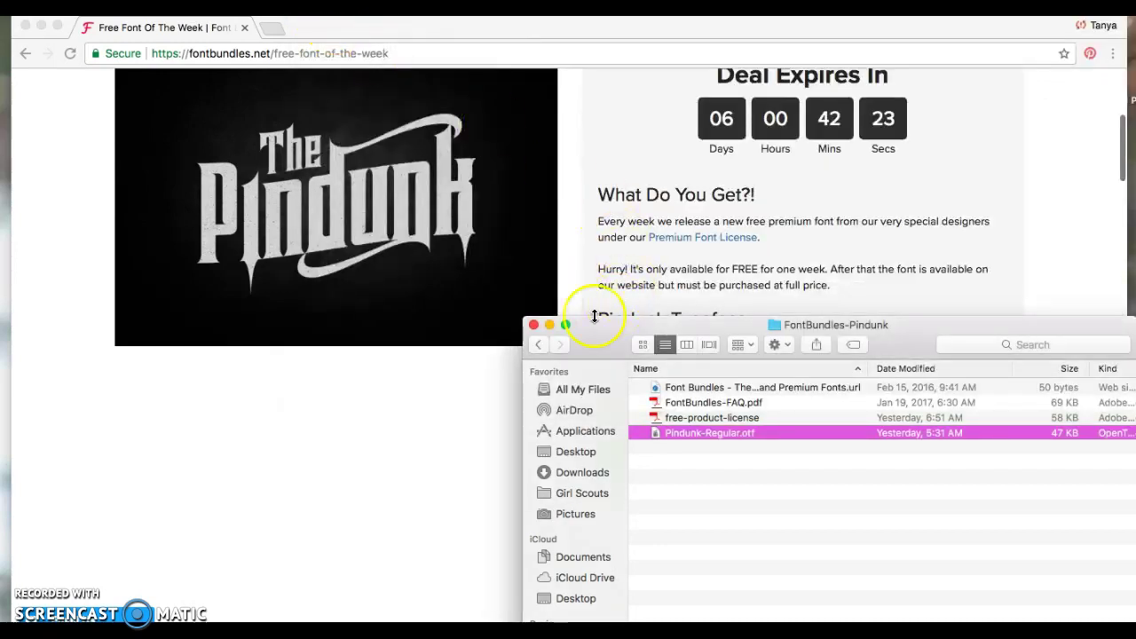
Step: Close Finder and add a 'Happy Birthday' text object on the mat
click(533, 325)
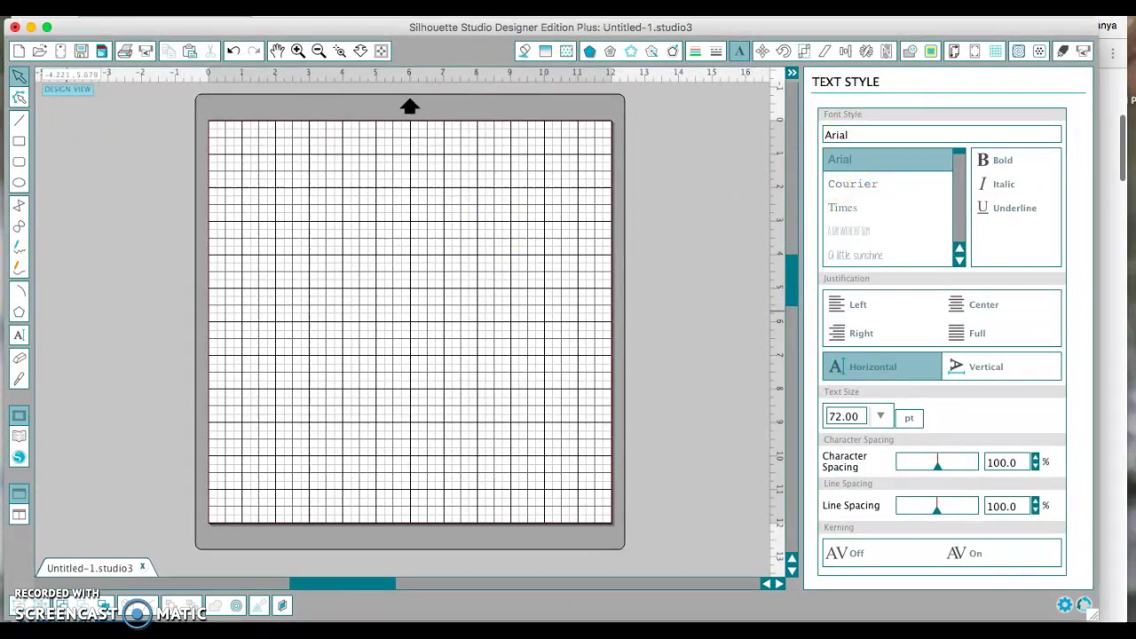
click(19, 336)
click(287, 297)
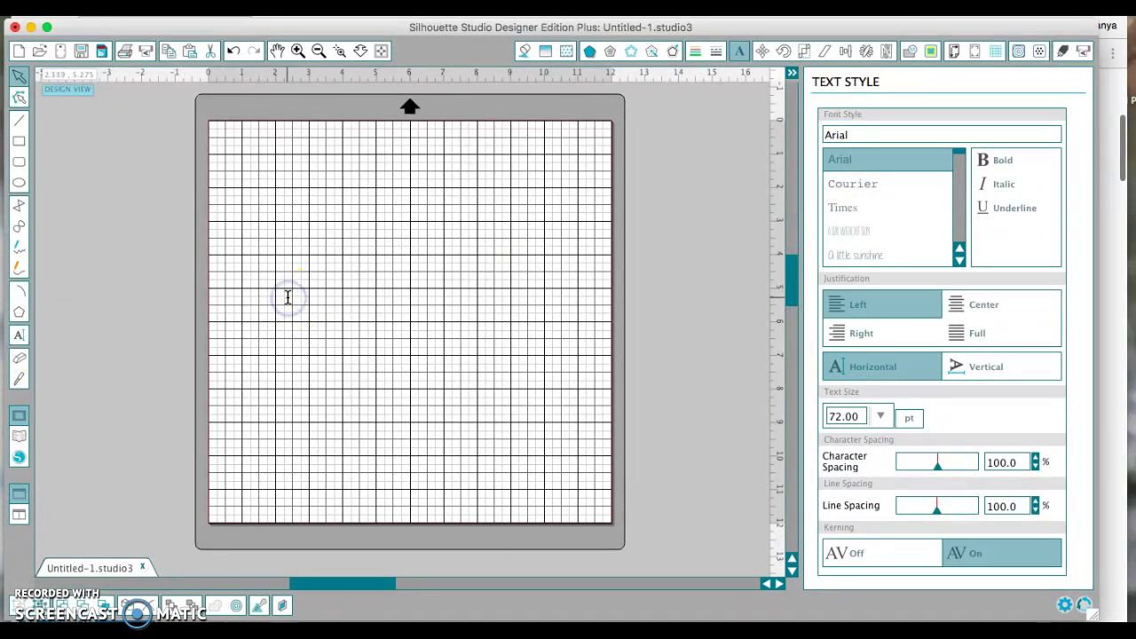
text(Happy Birthday)
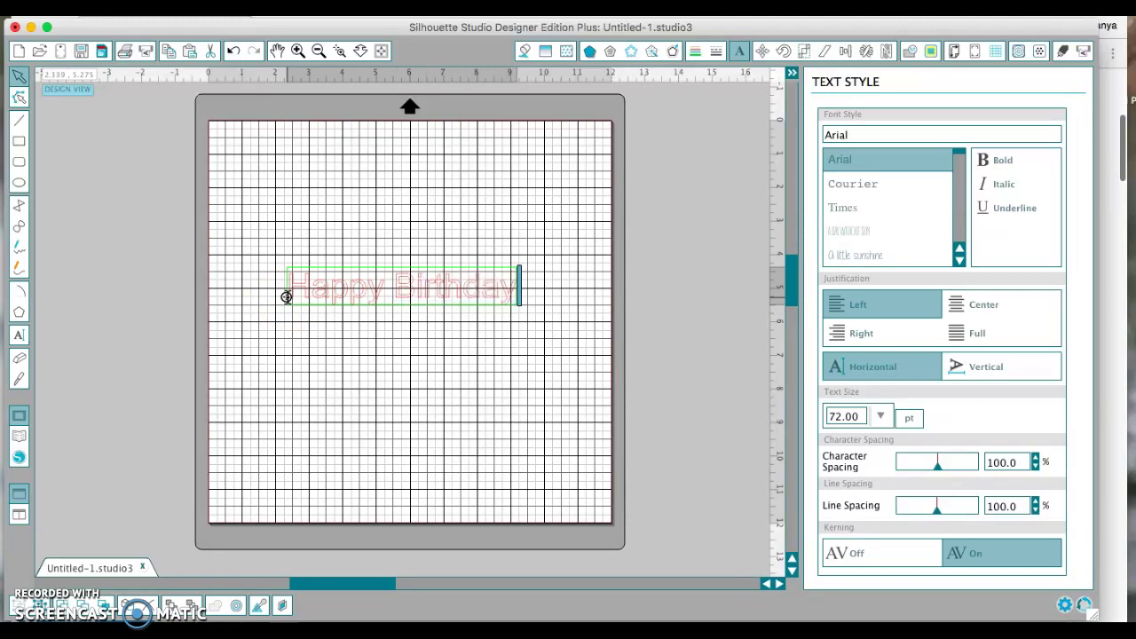
click(444, 293)
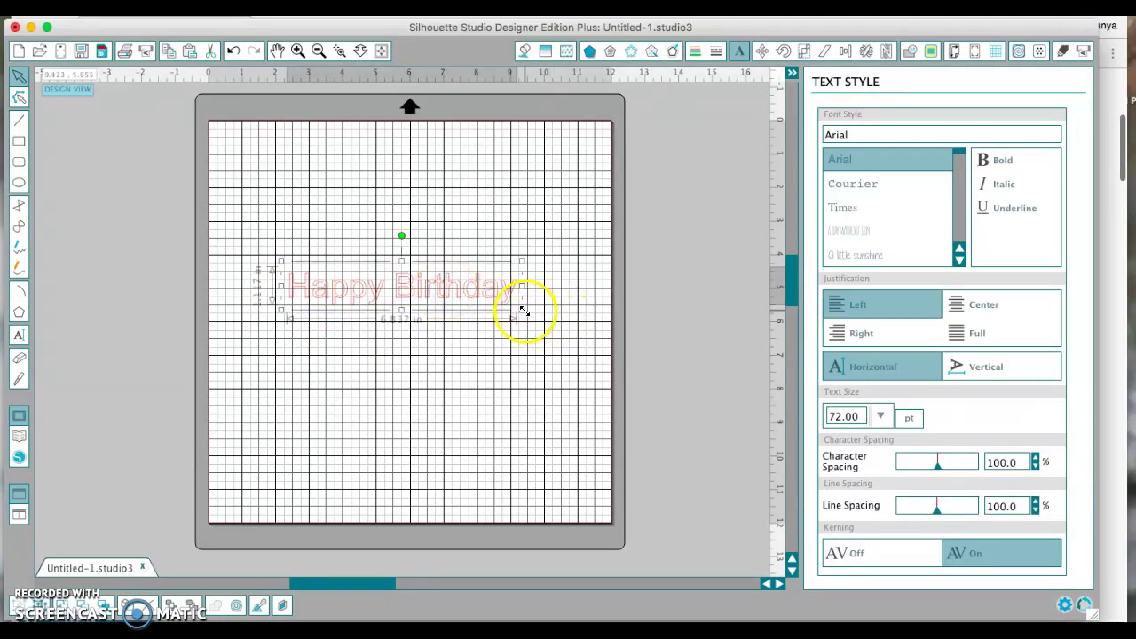
Step: Enlarge the text to 127.45 pt, move it onto the mat, and fill it red
drag(521, 310, 681, 469)
drag(675, 335, 596, 284)
click(527, 51)
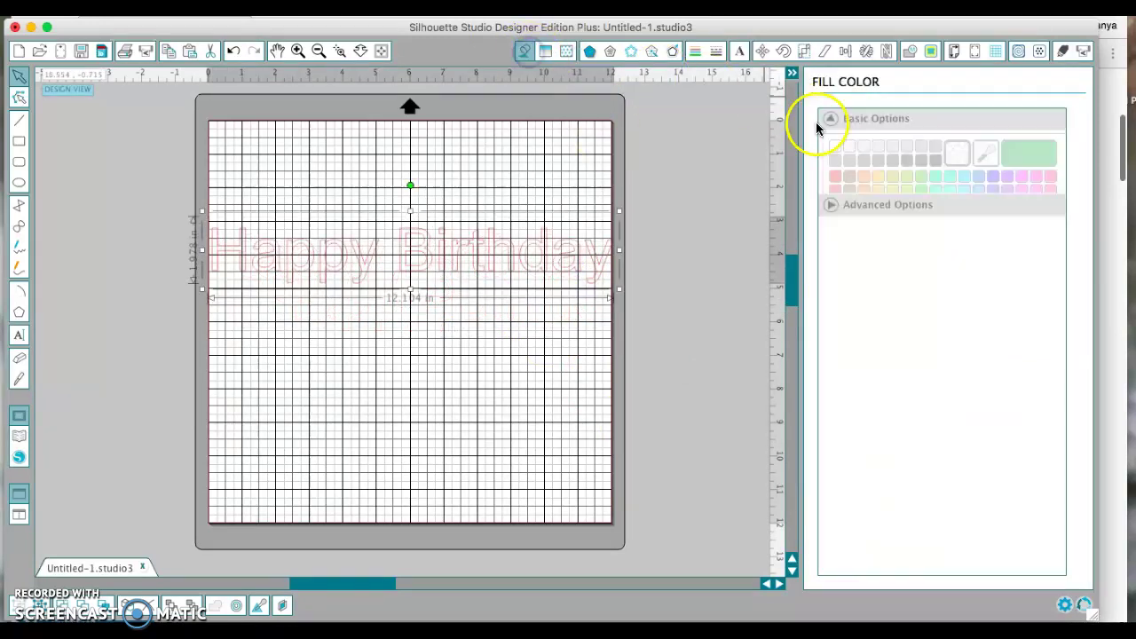
click(834, 175)
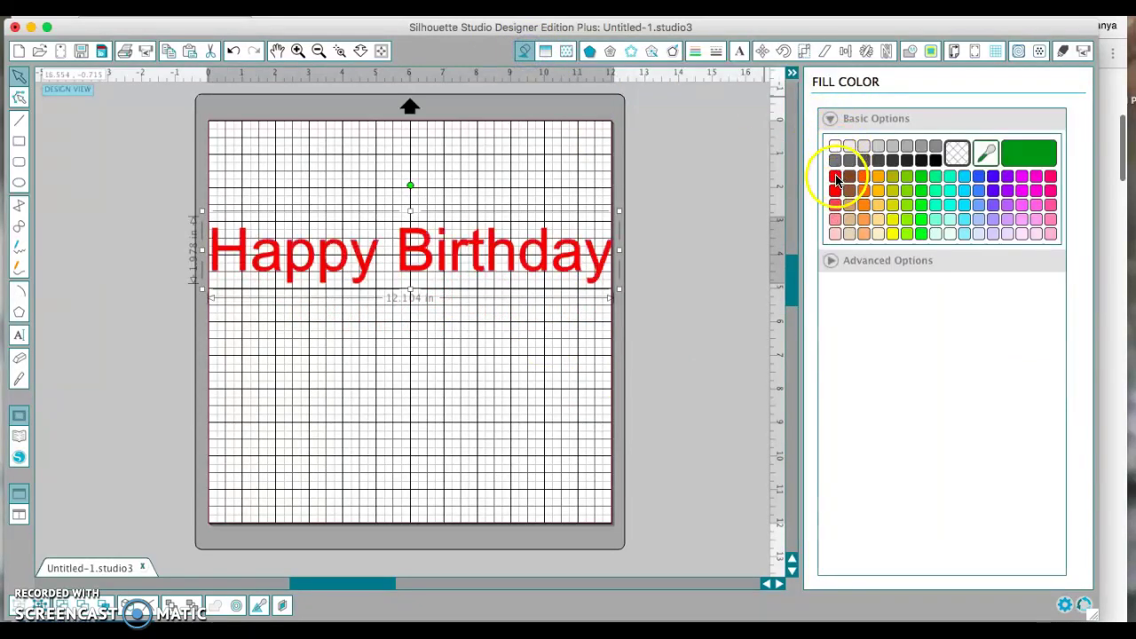
click(739, 50)
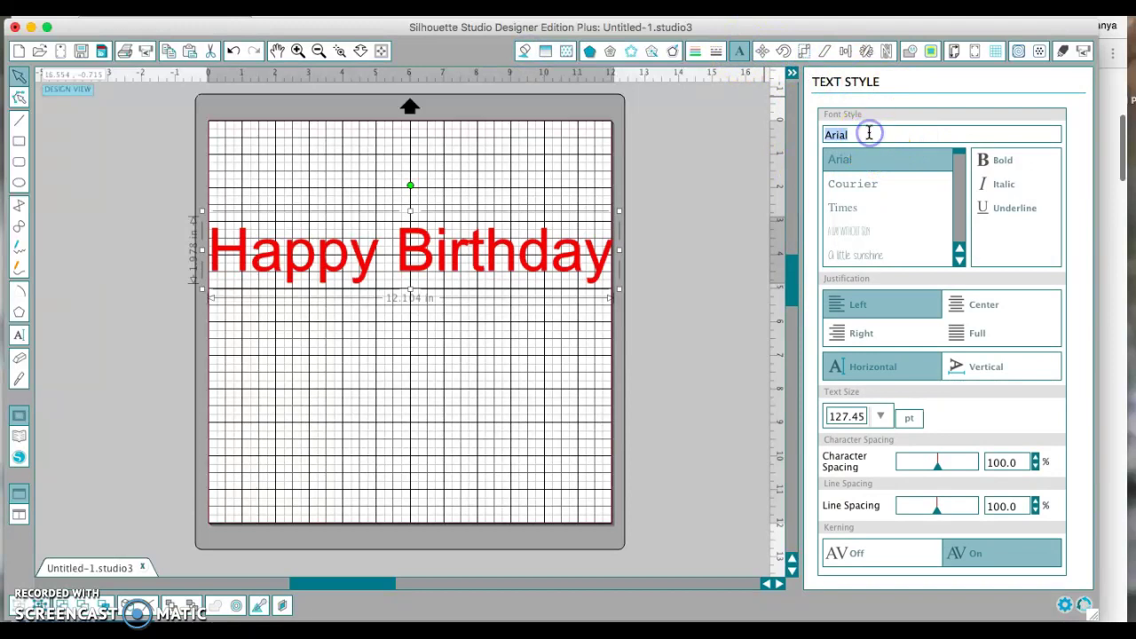
Step: Set 'Happy Birthday' in Pindunk and enlarge it to 258 pt, about 11.74 inches wide
text(pindunk)
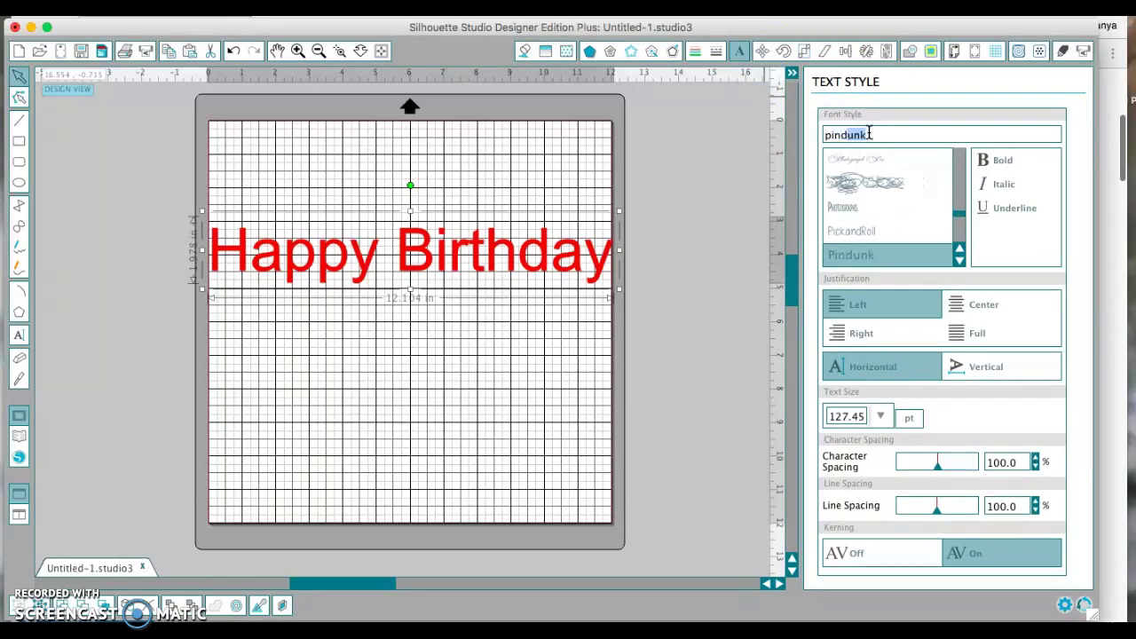
click(861, 257)
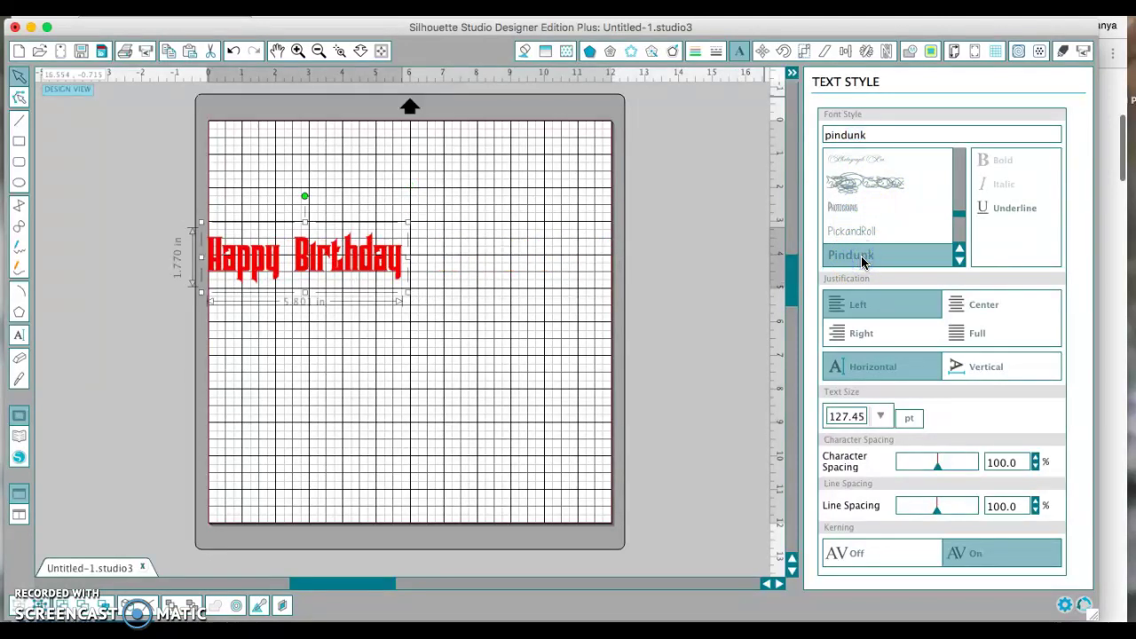
drag(406, 299, 602, 382)
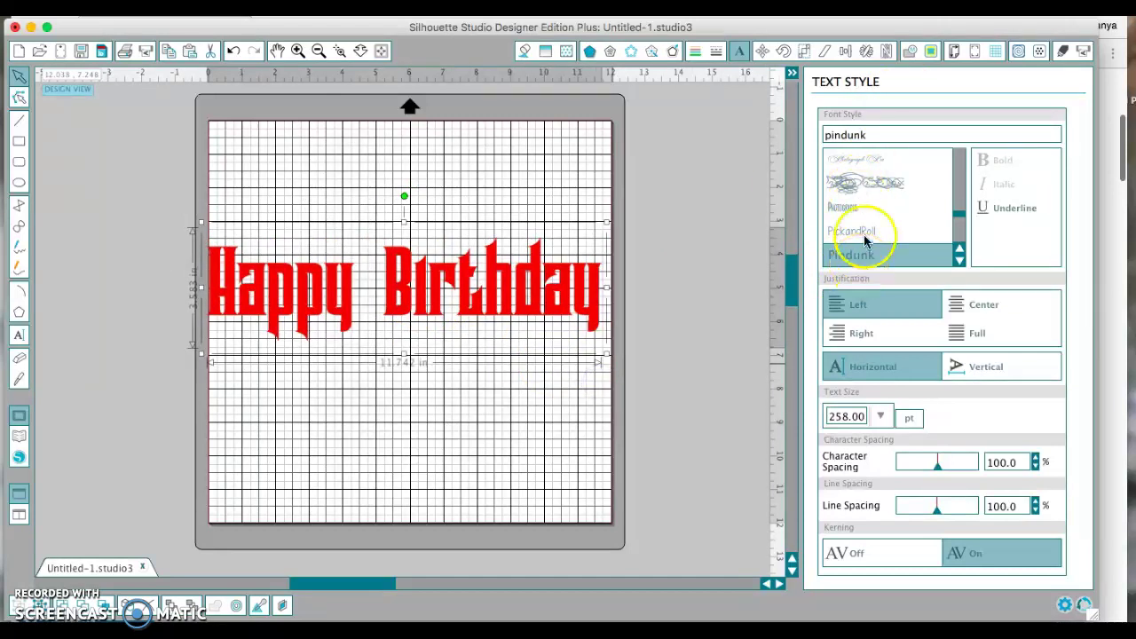
click(707, 146)
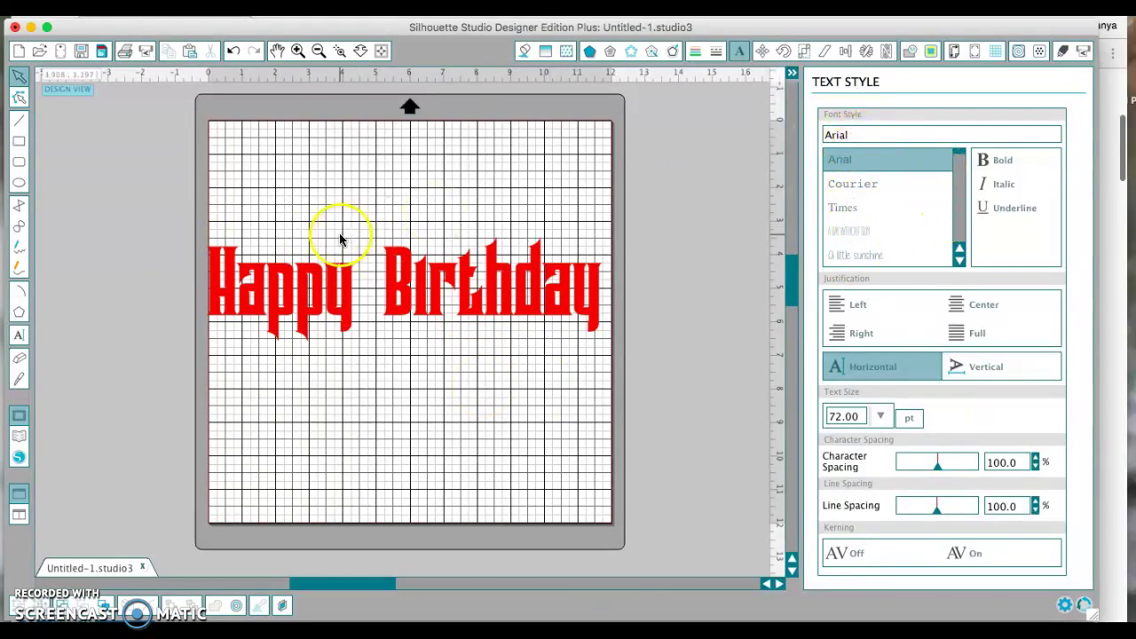
click(347, 316)
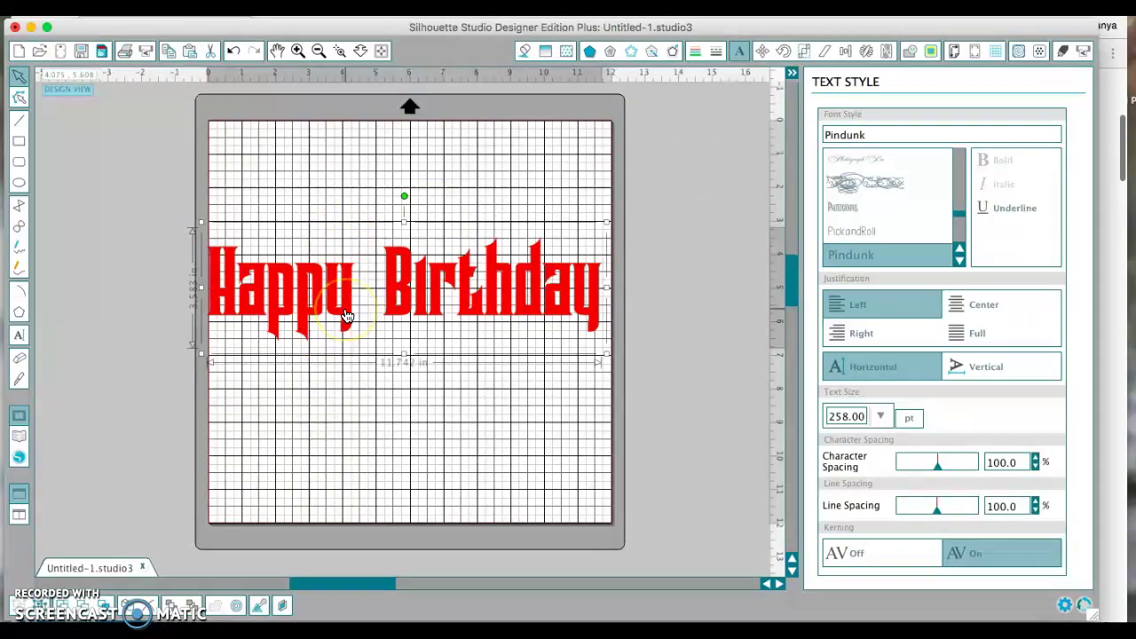